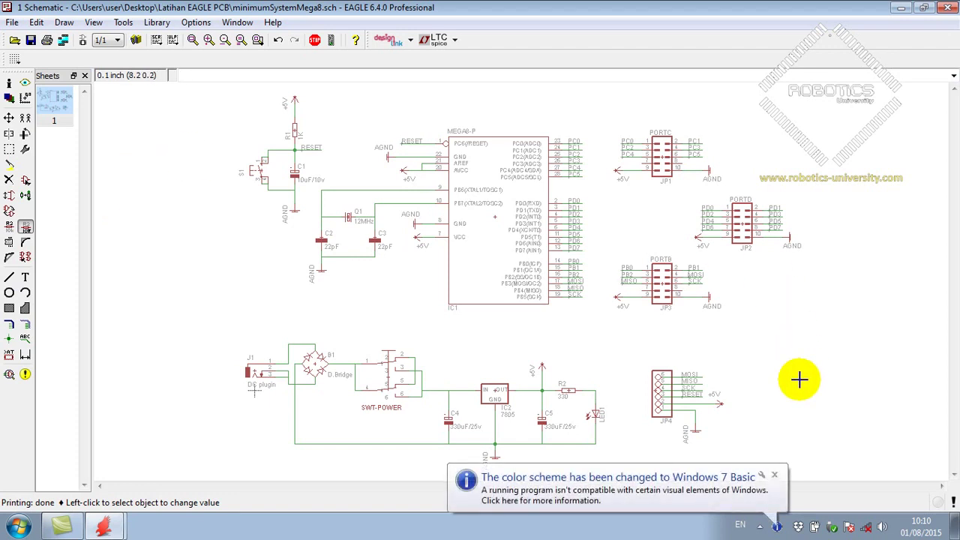
- Close the Windows colour-scheme notice covering the minimumSystemMega8.sch schematic
click(776, 477)
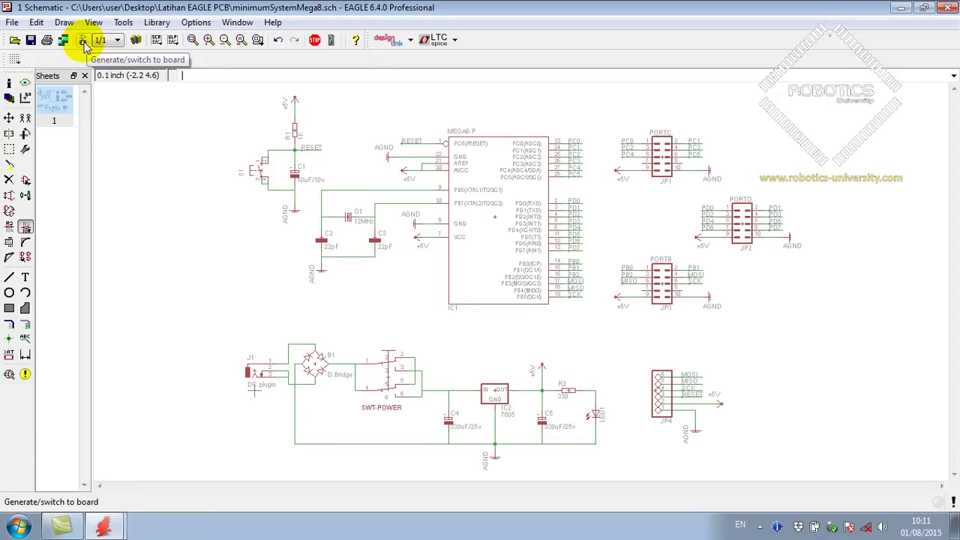
- Request a board from the schematic, bringing up the missing minimumSystemMega8.brd warning
click(84, 42)
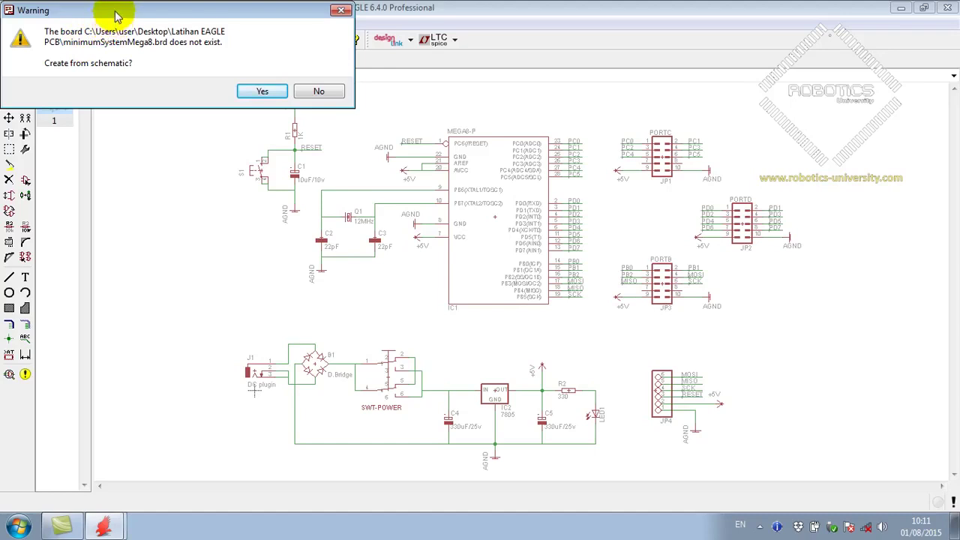
drag(116, 15, 134, 40)
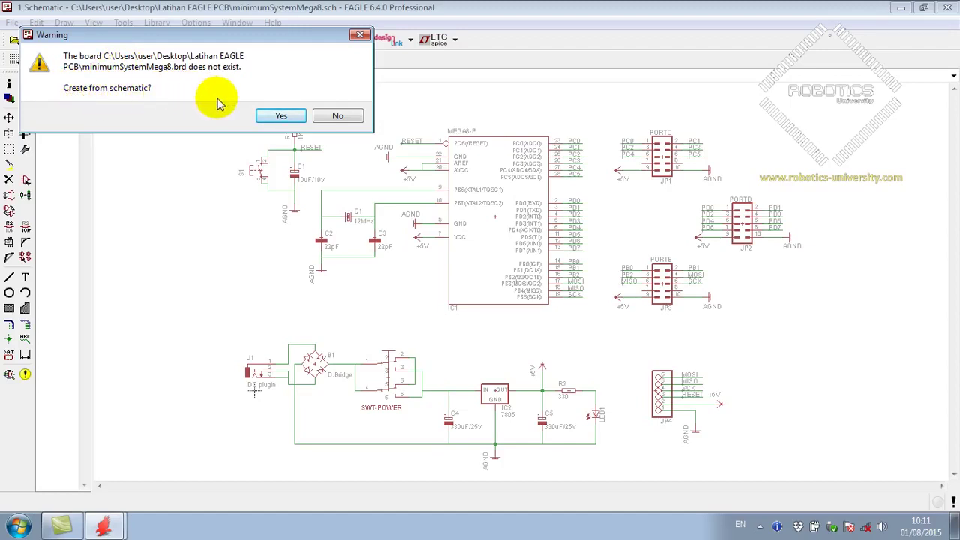
- Create minimumSystemMega8.brd from the schematic and maximize the new board editor window
click(282, 117)
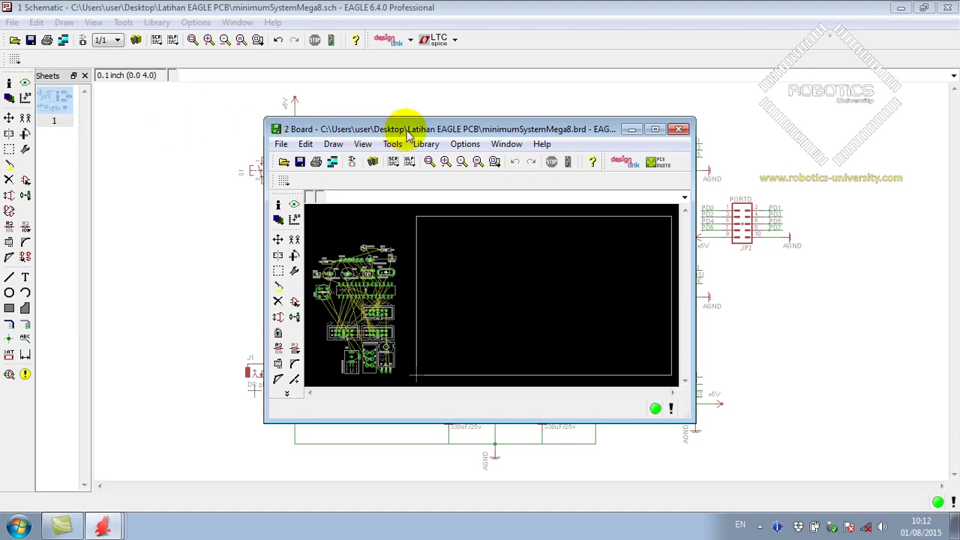
drag(423, 129, 367, 127)
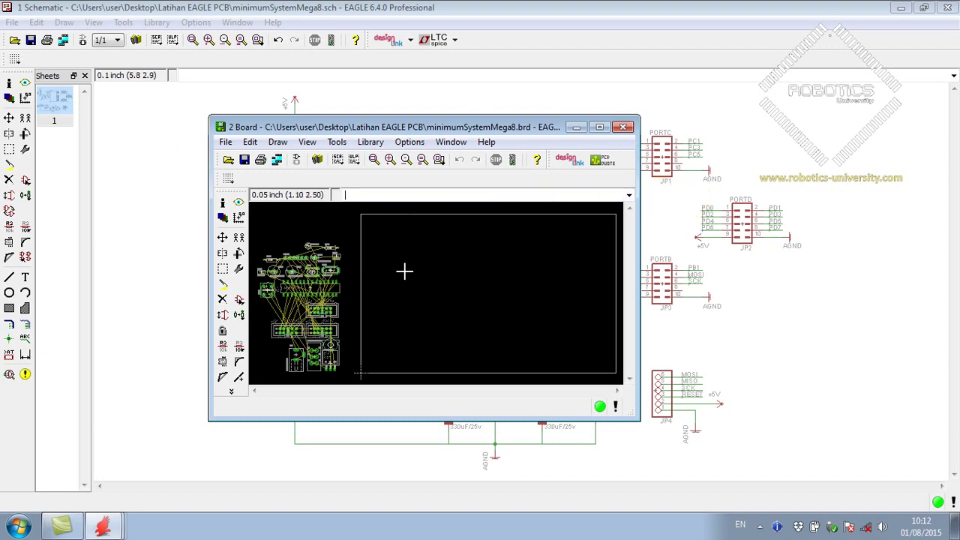
click(600, 128)
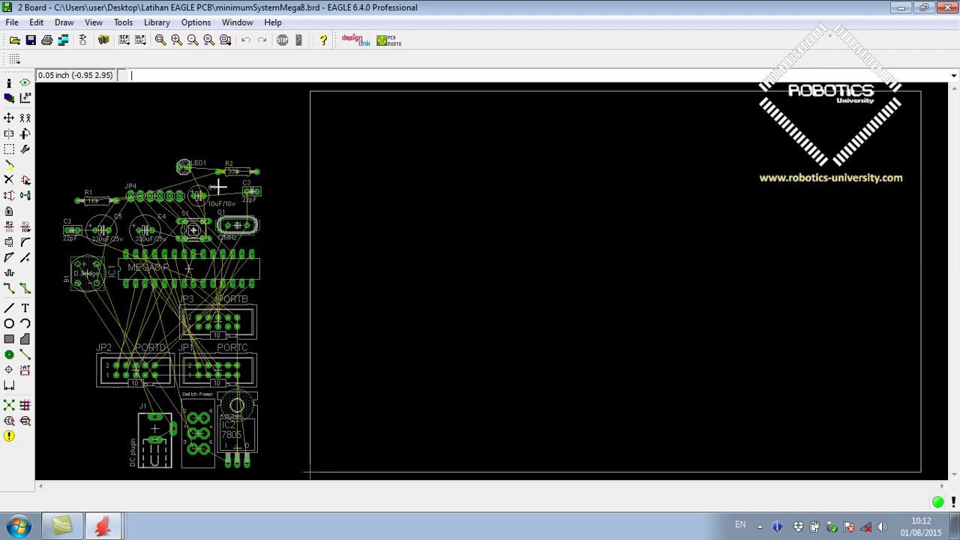
click(105, 525)
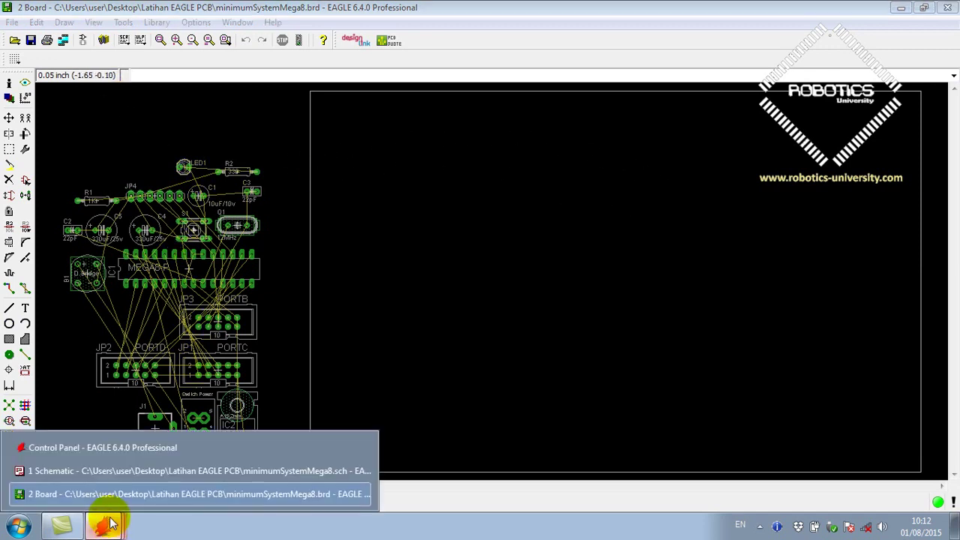
click(136, 471)
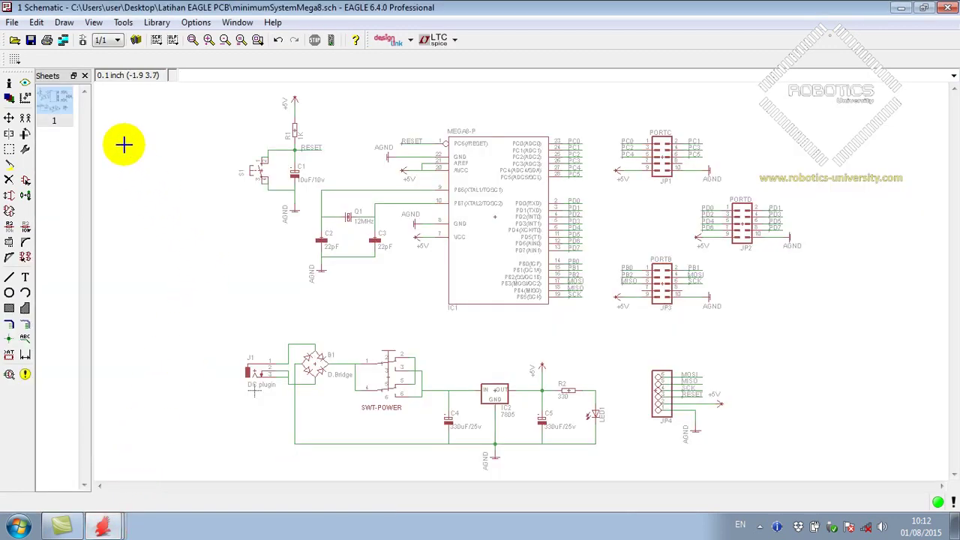
click(104, 525)
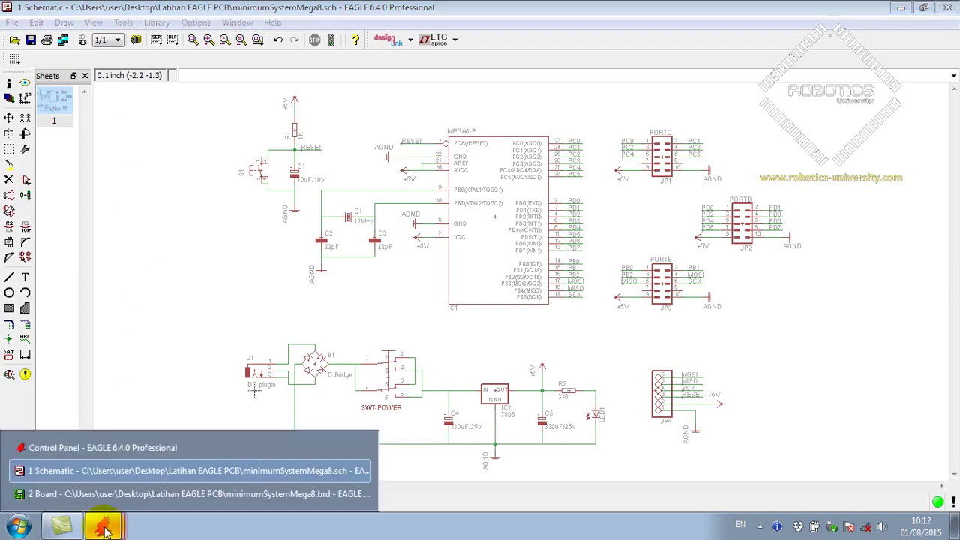
click(229, 495)
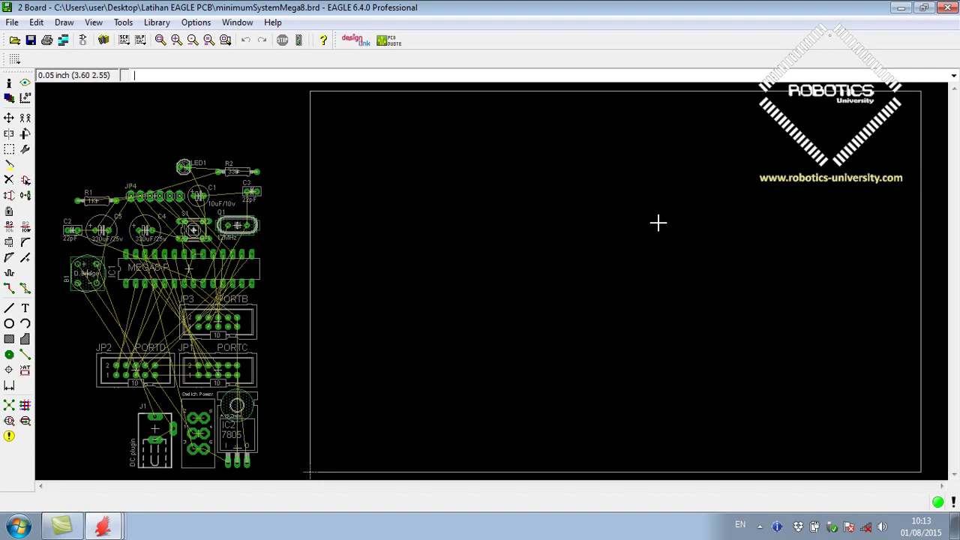
click(83, 40)
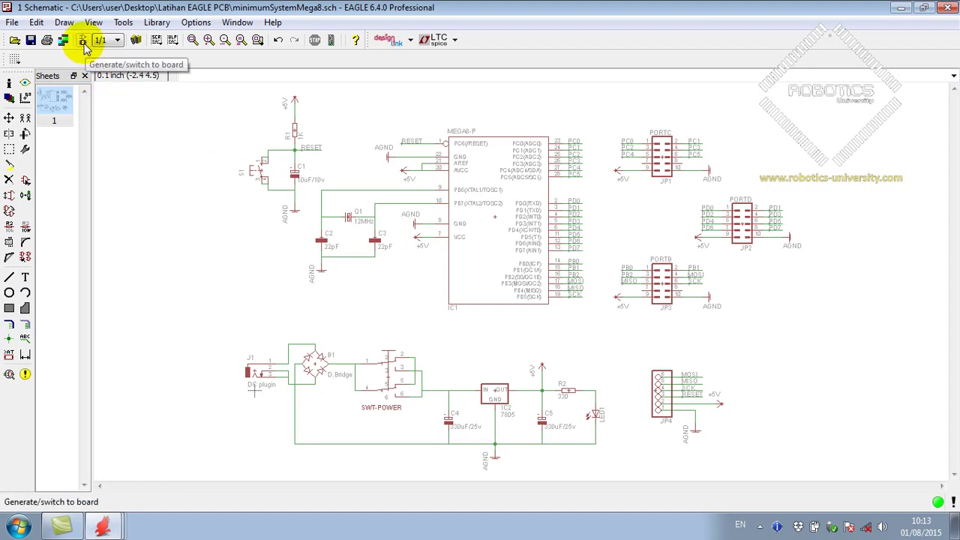
click(84, 43)
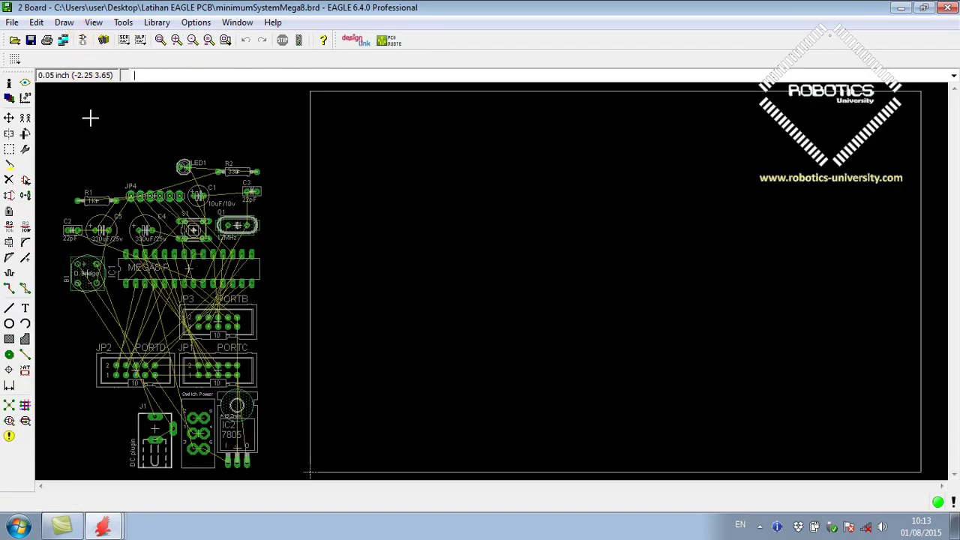